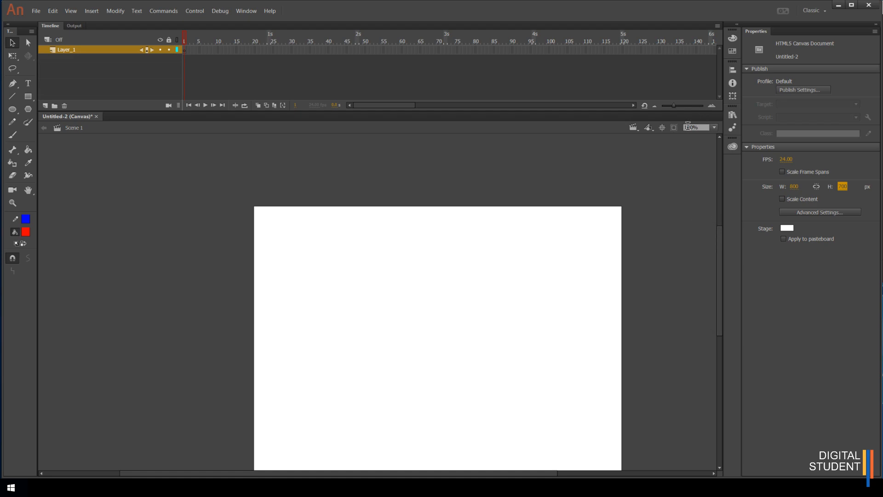
Try the Fit in Window and 100% zoom levels for the stage, finishing with Show Frame
left_click(713, 129)
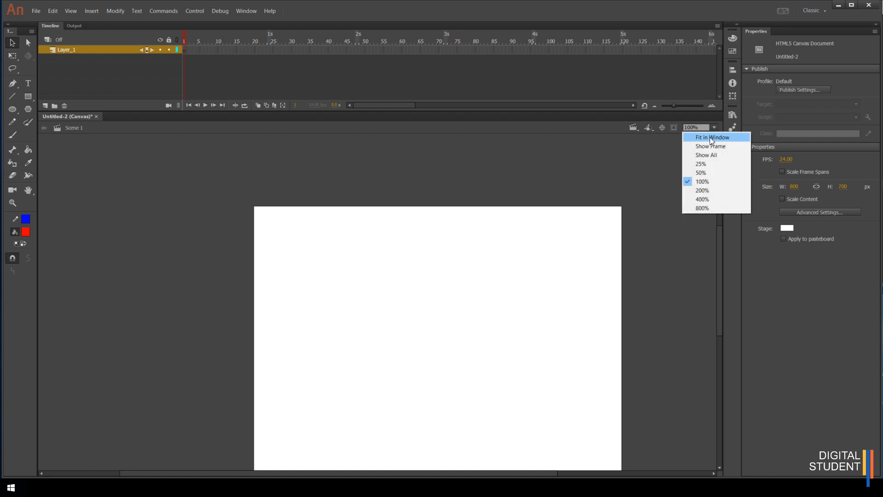
left_click(710, 136)
left_click(714, 127)
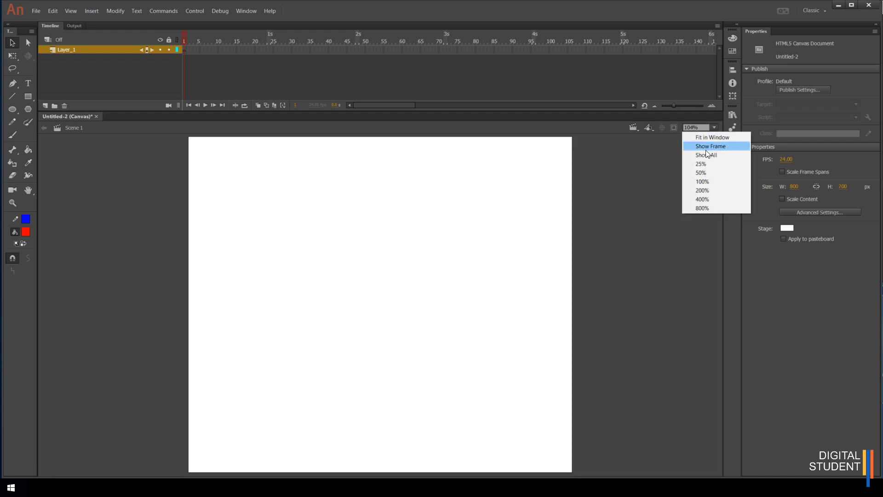
left_click(707, 179)
left_click(713, 128)
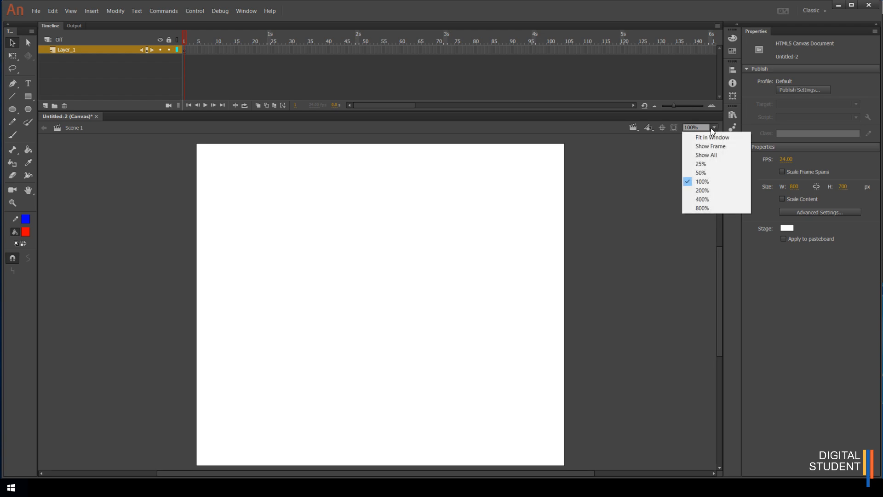
left_click(703, 145)
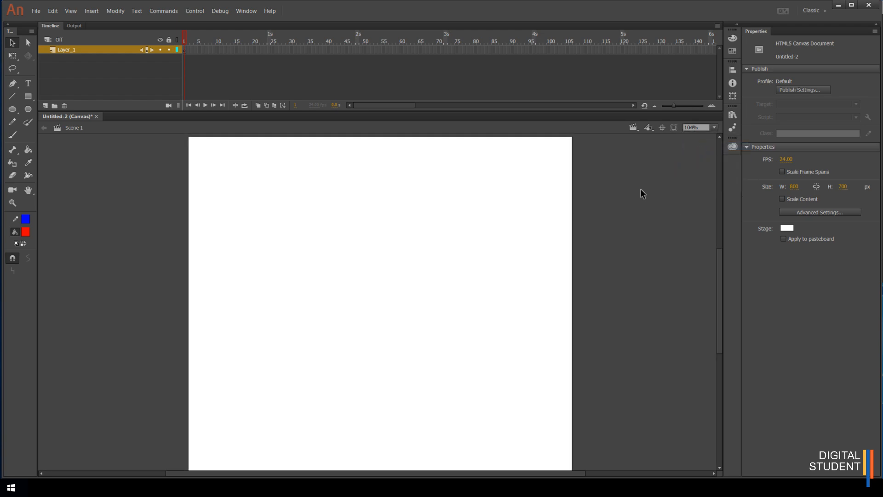
Set the stage height to 600 px
left_click(843, 186)
type("60")
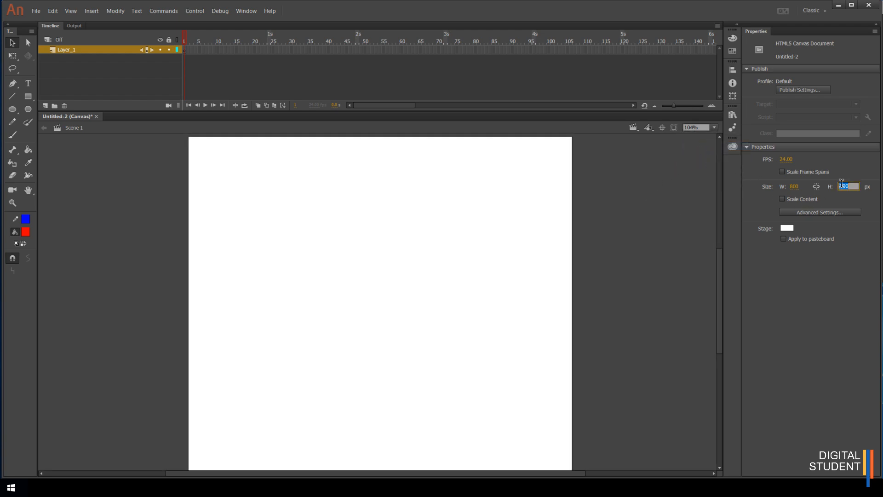
type("0")
key("Return")
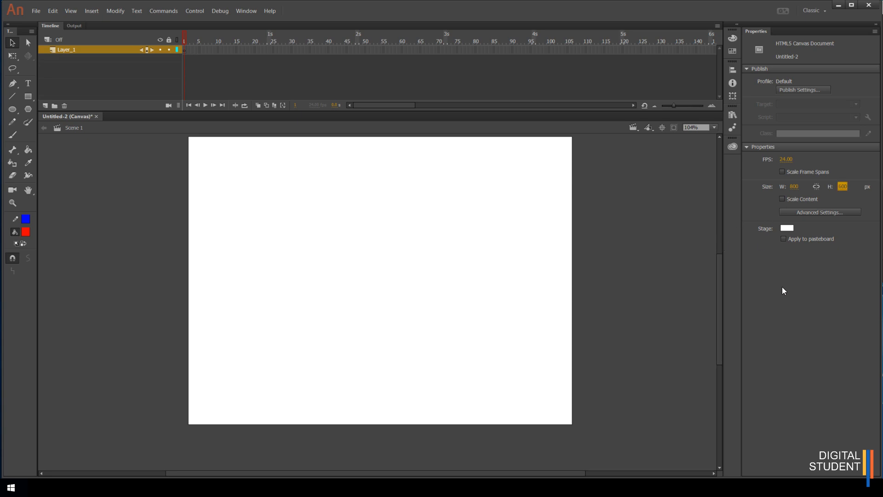
left_click_drag(719, 273, 715, 264)
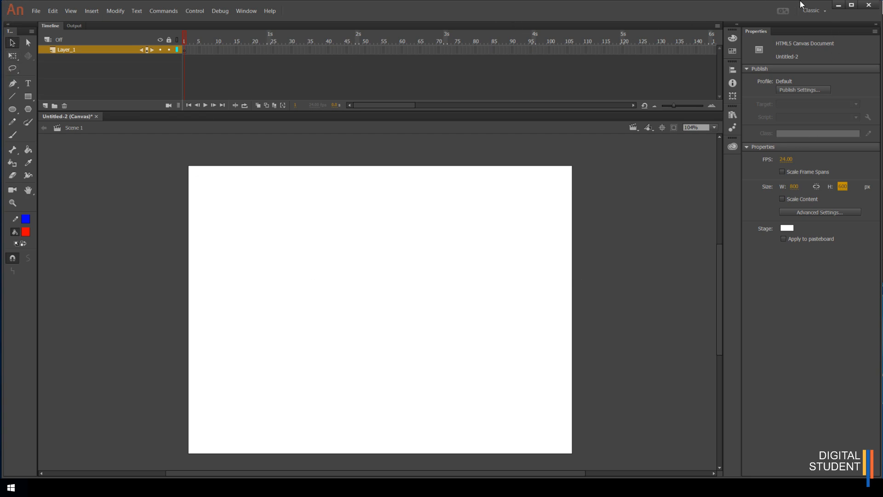
Reset the Classic workspace to its original layout and widen the Tools panel to two columns
left_click(822, 10)
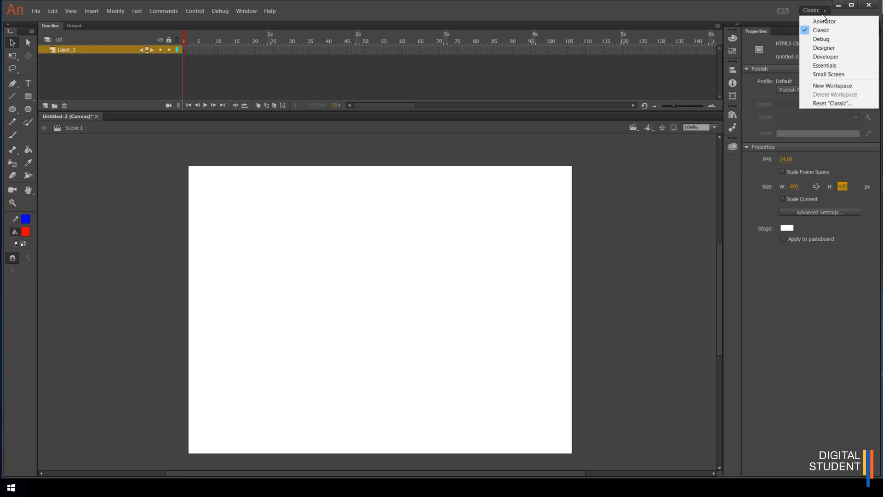
left_click(824, 30)
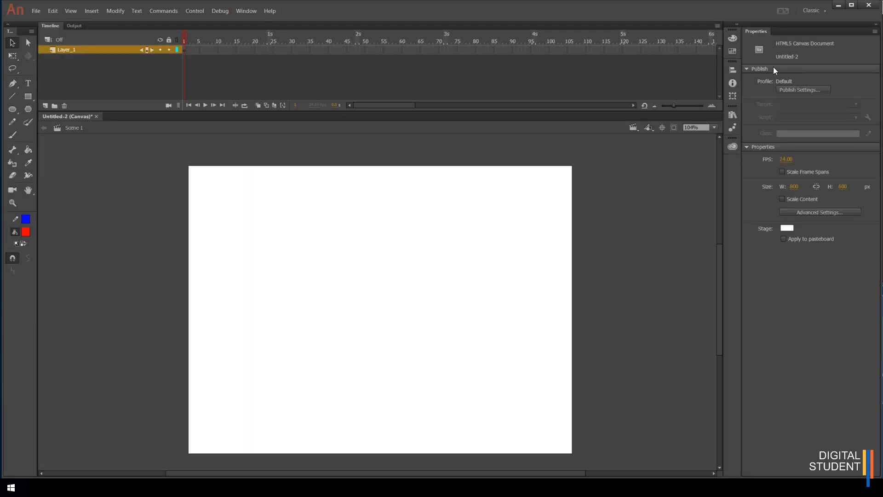
left_click(824, 9)
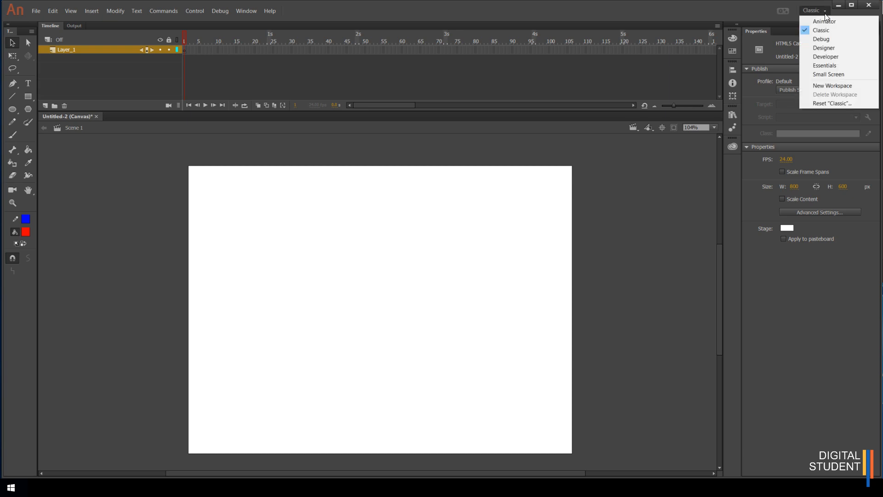
left_click(823, 104)
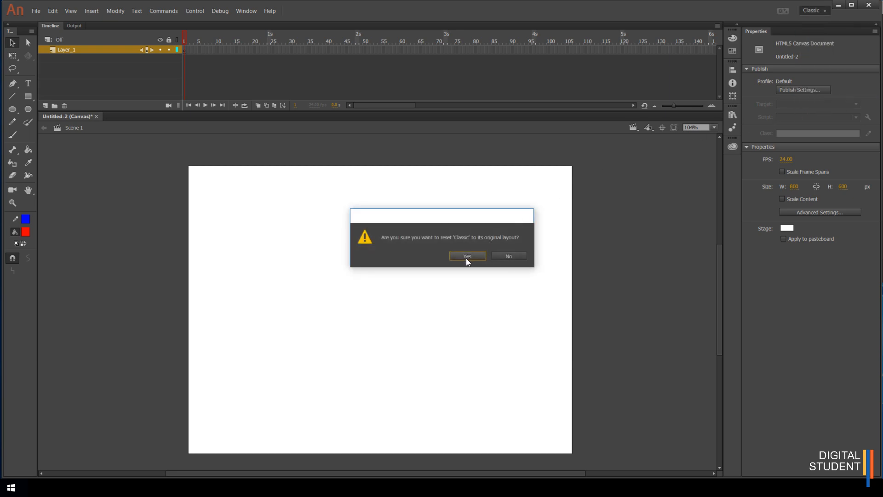
left_click(466, 257)
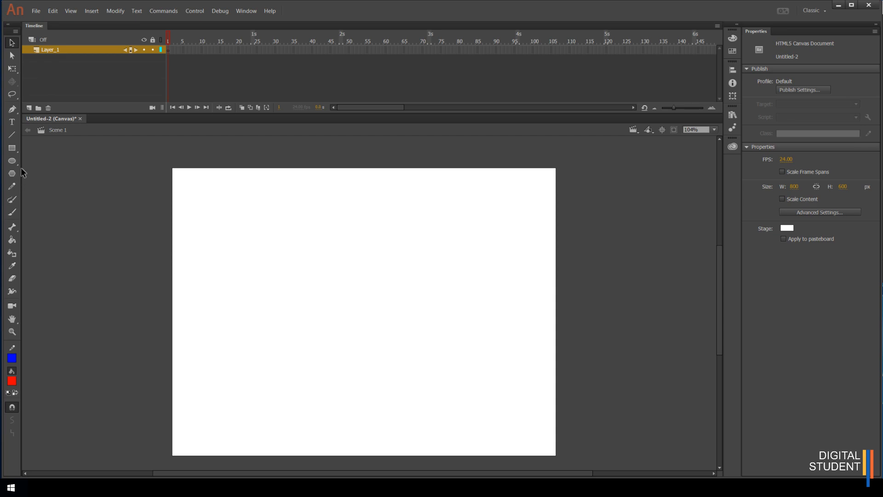
left_click_drag(21, 169, 49, 170)
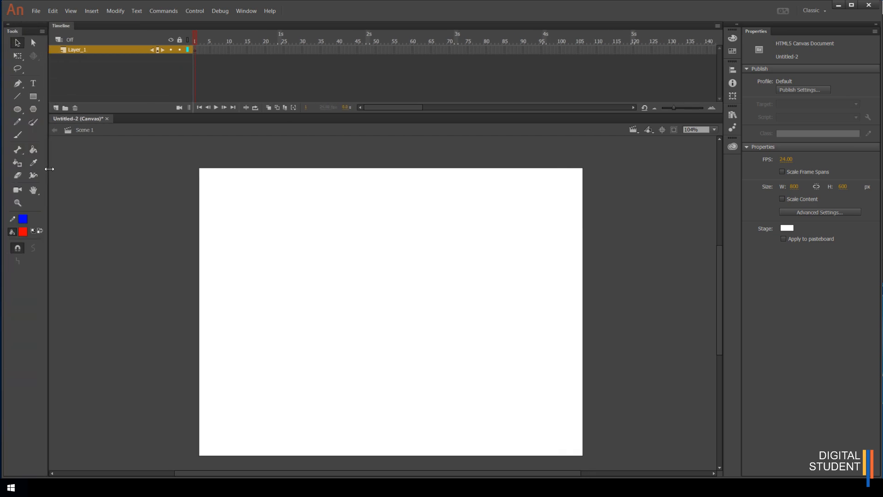
Draw a two-point curved path with the Pen tool in the stage's upper half and delete it
left_click(18, 84)
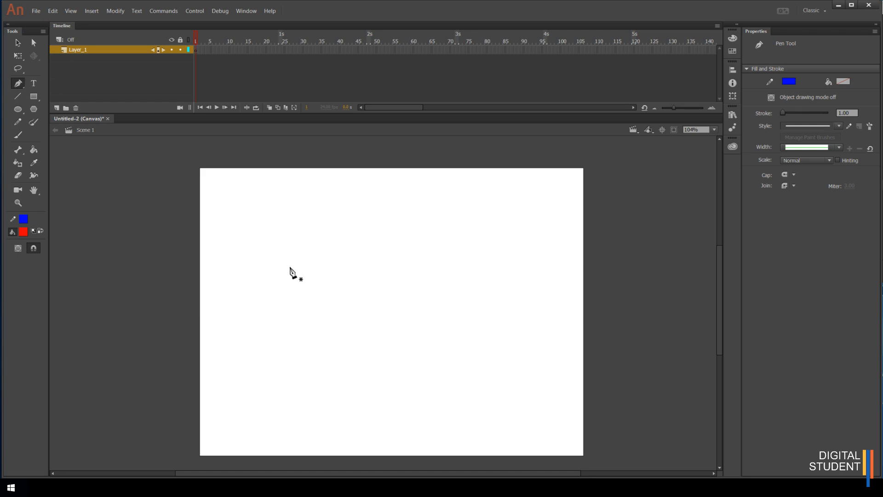
left_click_drag(249, 244, 338, 224)
left_click(434, 274)
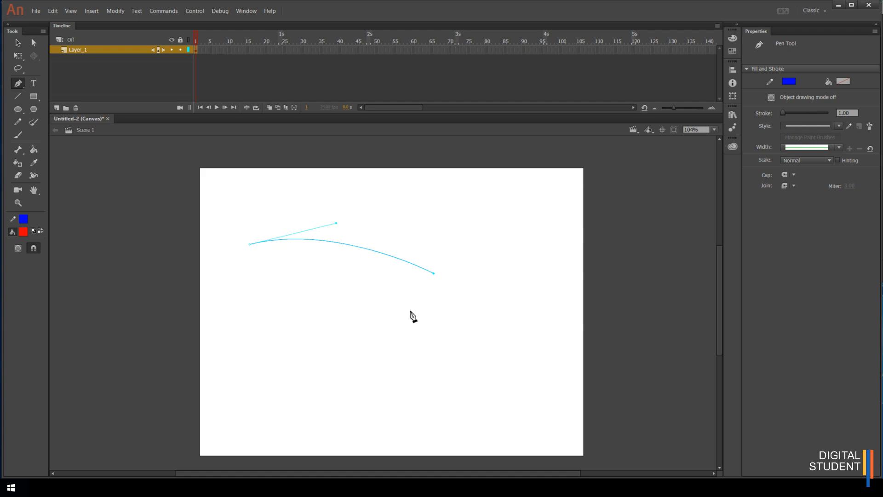
key("ctrl+a")
key("Delete")
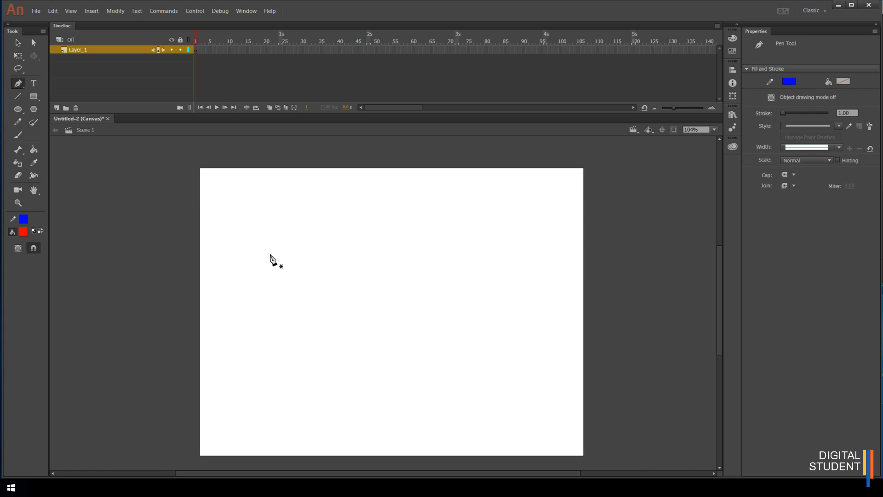
Draw a closed, slightly tilted four-sided outline about 391 × 189 px with straight Pen tool segments
left_click(270, 254)
left_click(454, 236)
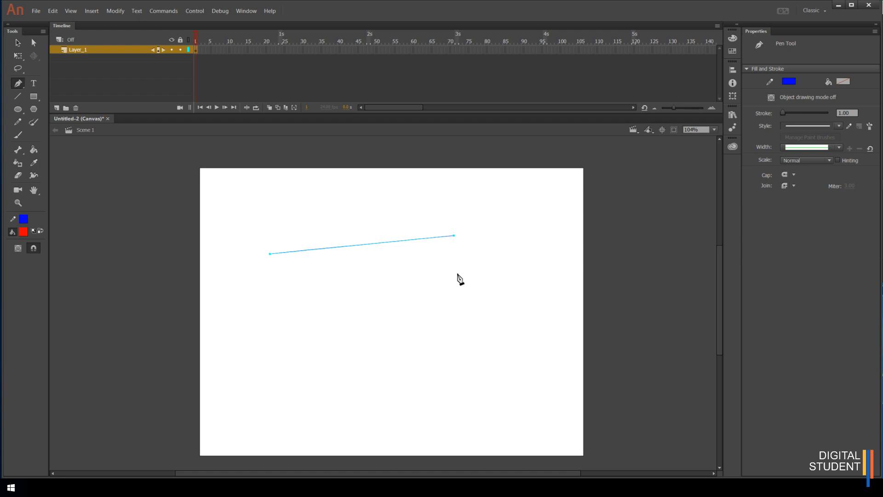
left_click(457, 311)
left_click(279, 326)
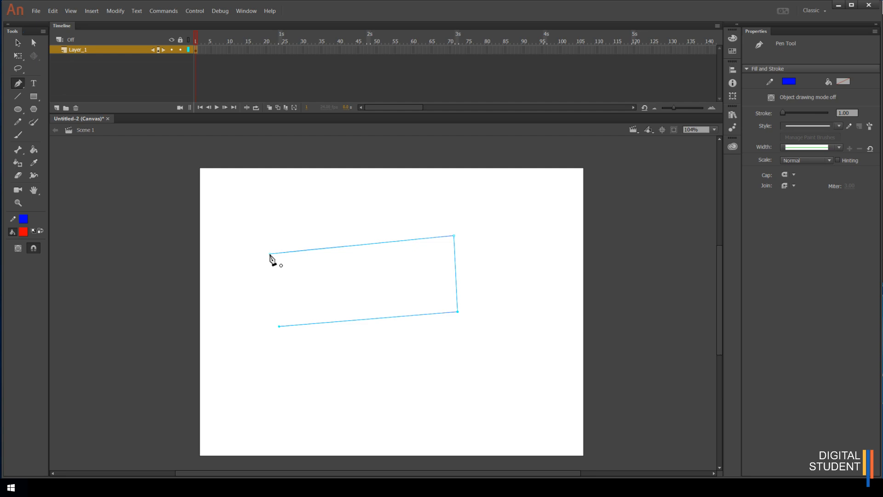
left_click(270, 255)
Select all edges of the tilted four-sided outline and delete it from the stage
left_click(20, 46)
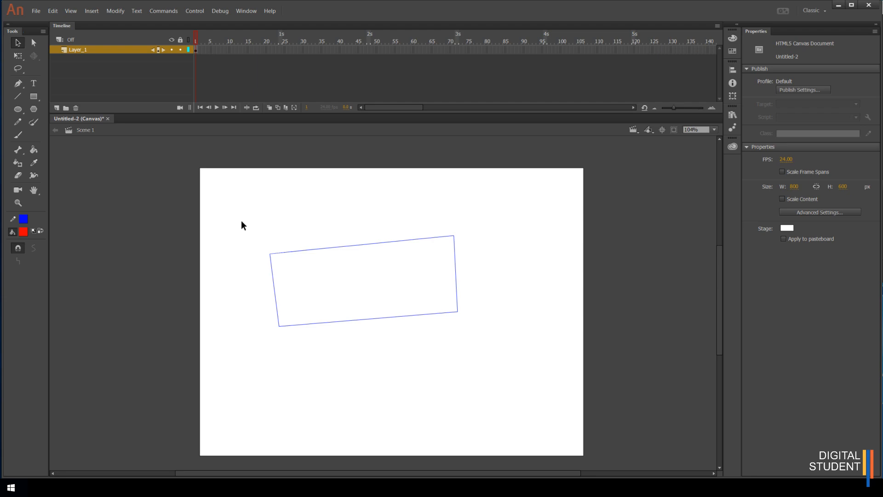
double_click(281, 254)
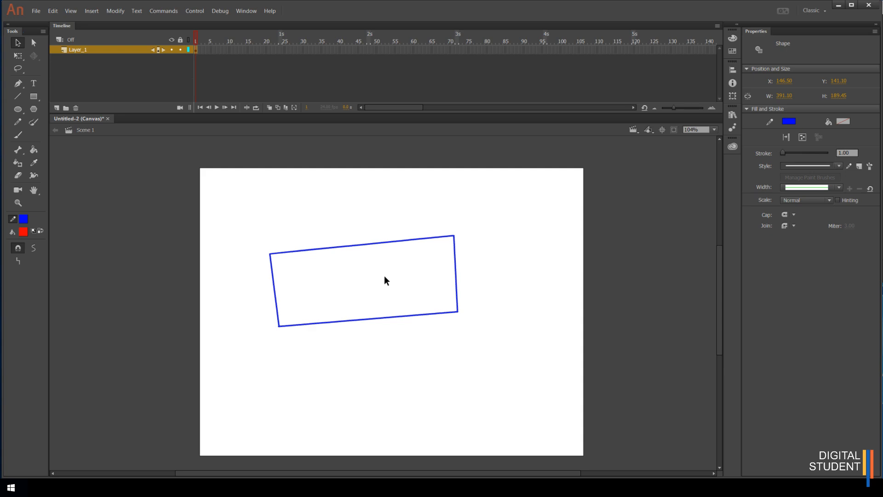
left_click(81, 144)
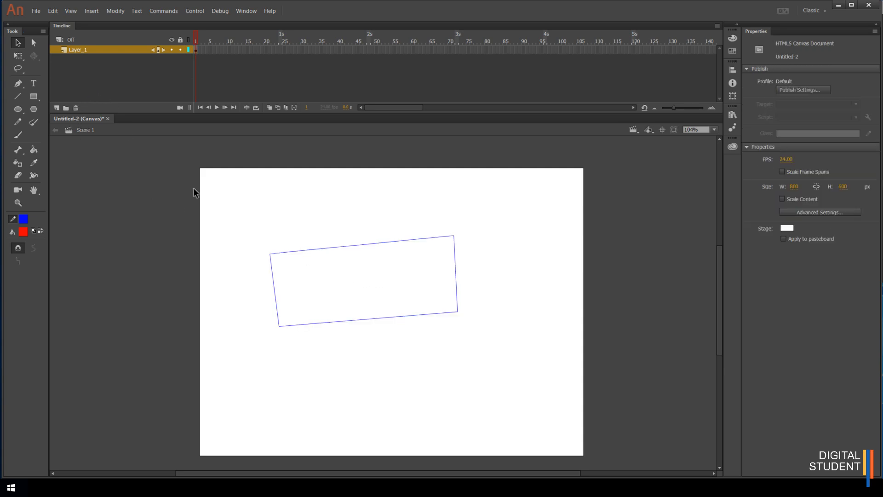
left_click_drag(227, 213, 501, 341)
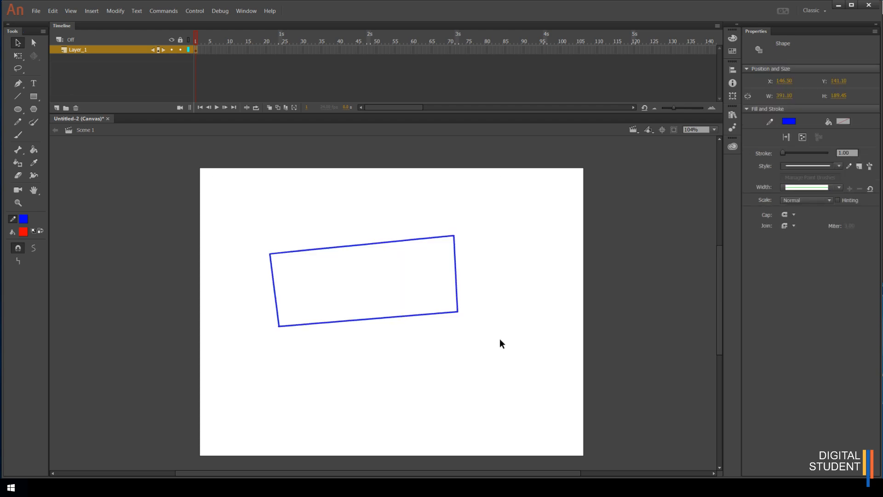
key("Delete")
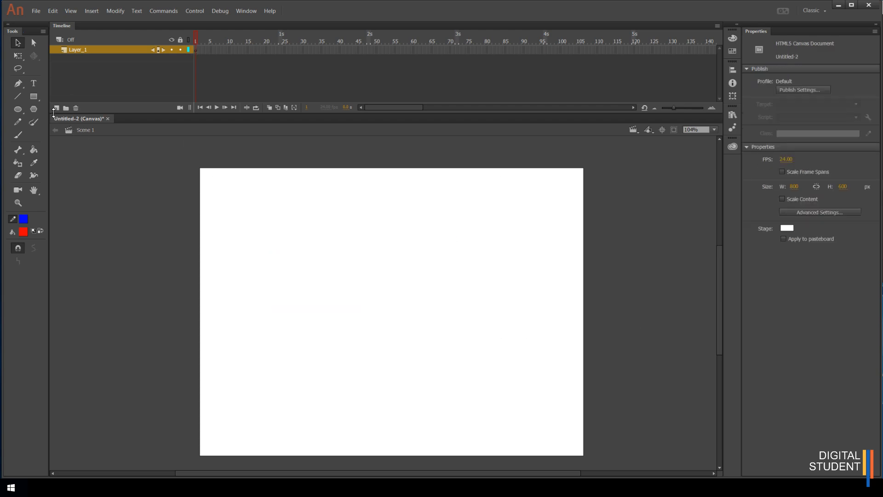
Draw a closed, long and narrow four-sided Pen outline about 703 × 66 px across the stage
left_click(17, 85)
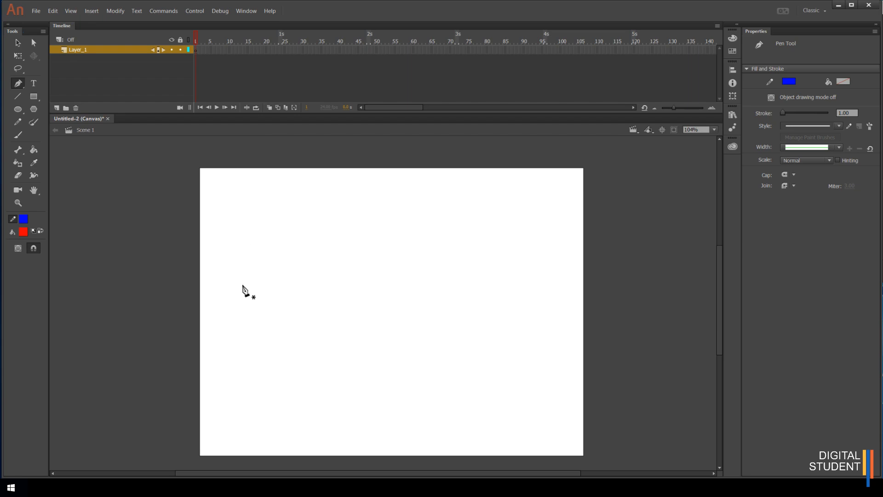
left_click(218, 341)
left_click(556, 336)
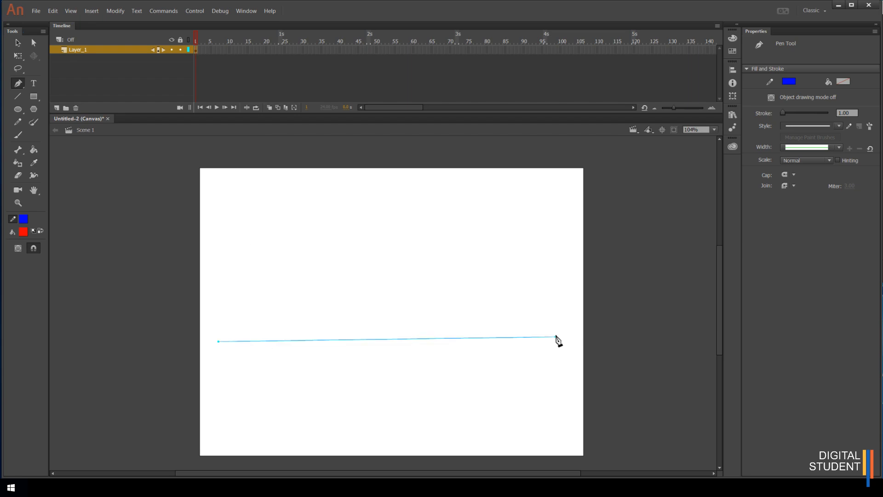
left_click(555, 315)
left_click(219, 310)
left_click(218, 341)
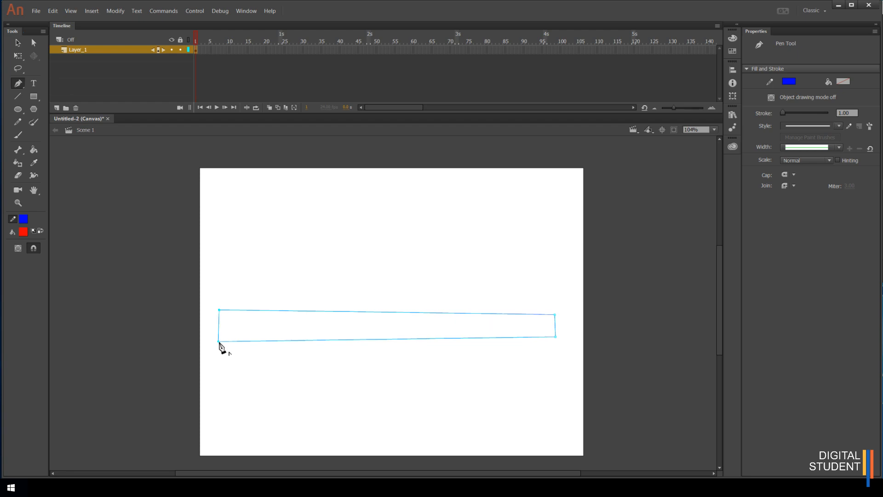
Select the whole long, narrow outline and delete it
left_click(17, 43)
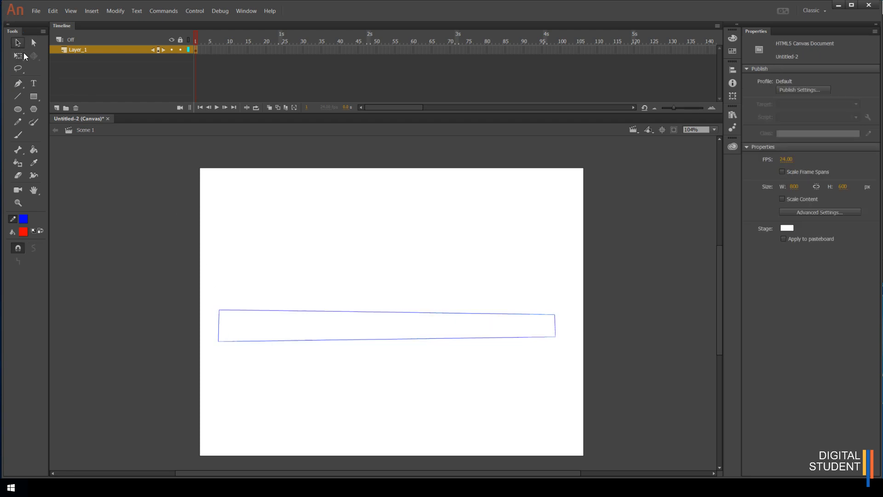
left_click_drag(218, 258, 591, 371)
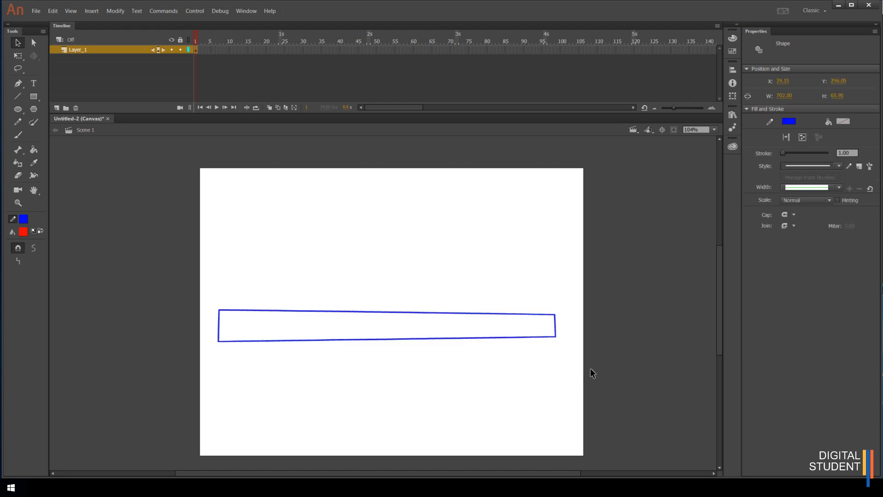
key("Delete")
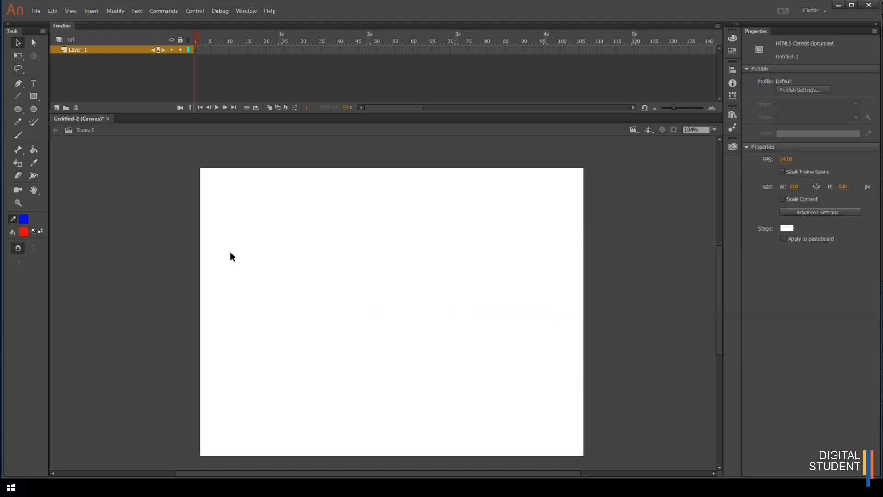
Draw a closed Pen tool shape combining an arched curved edge, straight segments and an inner S-curve, ending at its starting point
left_click(17, 84)
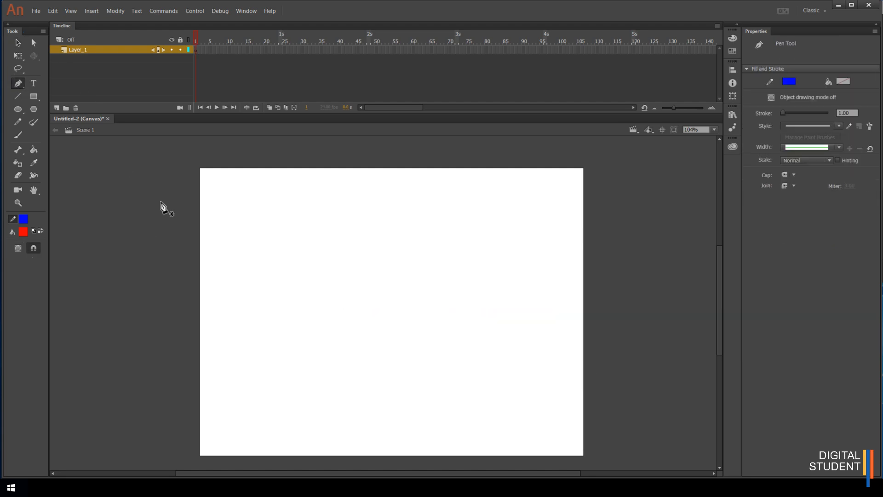
left_click(249, 250)
left_click_drag(413, 240, 483, 269)
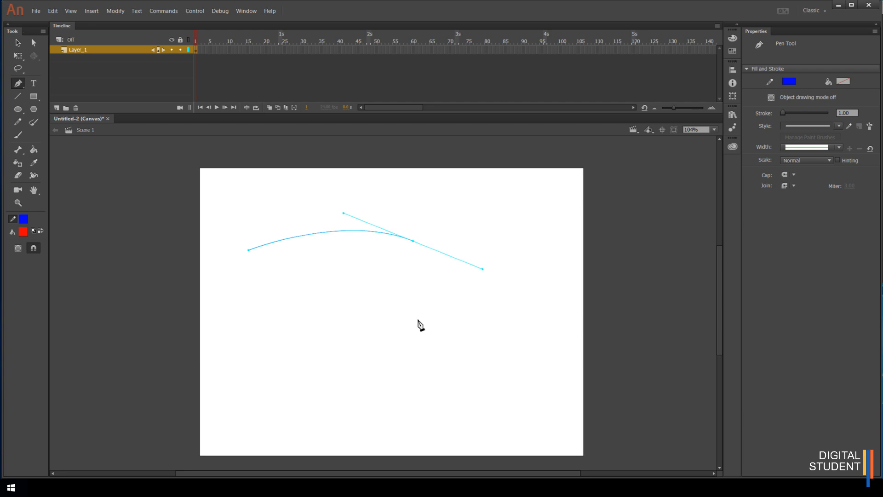
left_click(419, 329)
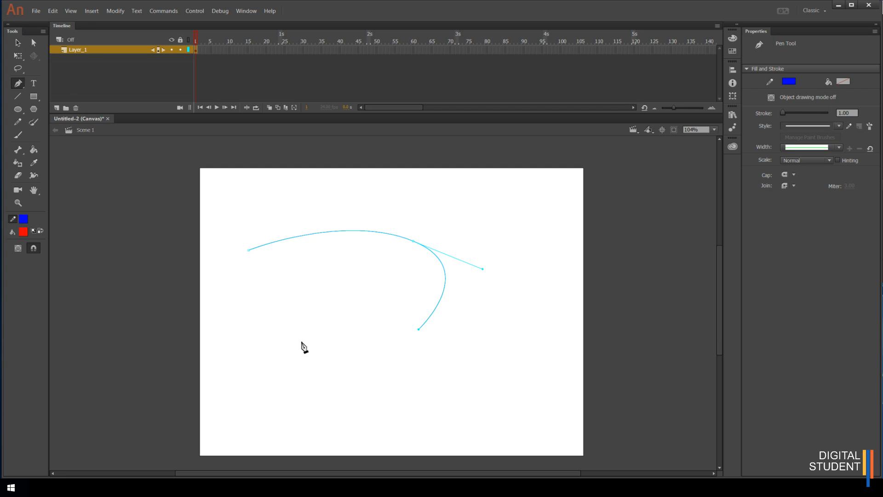
left_click(273, 347)
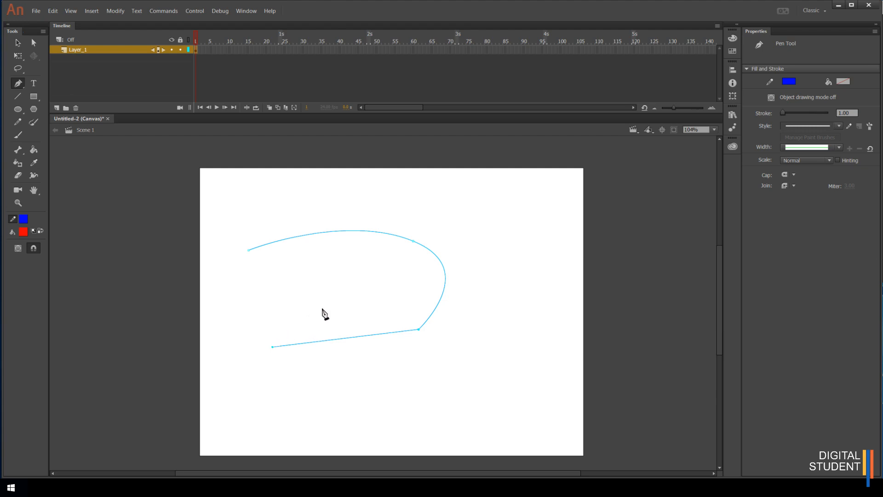
left_click_drag(329, 303, 380, 302)
left_click(378, 278)
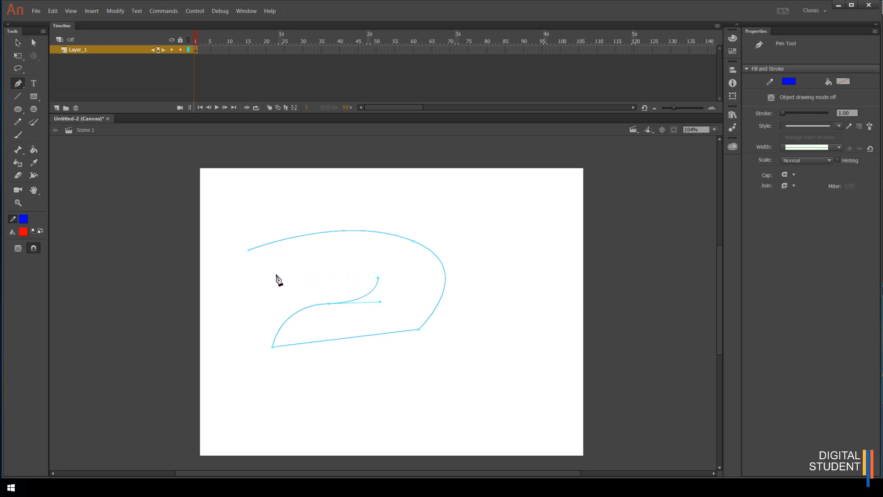
left_click(275, 272)
left_click(249, 251)
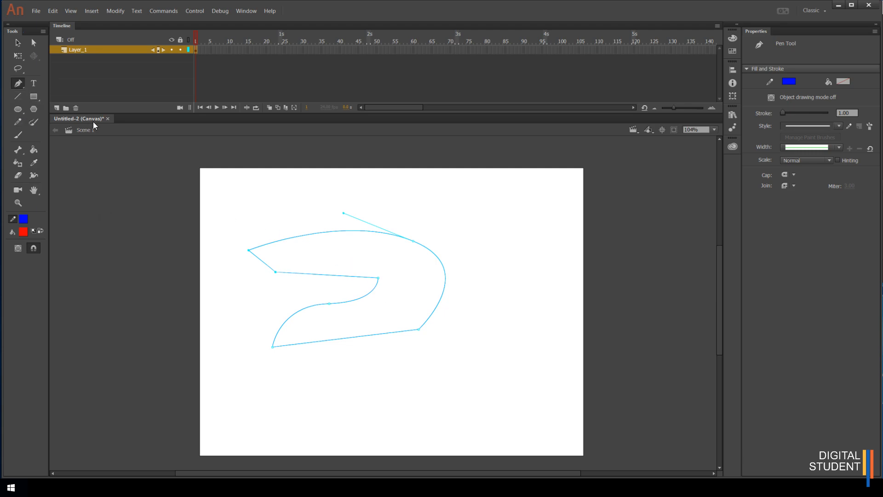
Add anchor points to the arched edge, the inner straight edge, the right-hand curve and the lower straight edge of the outline
left_click(19, 85)
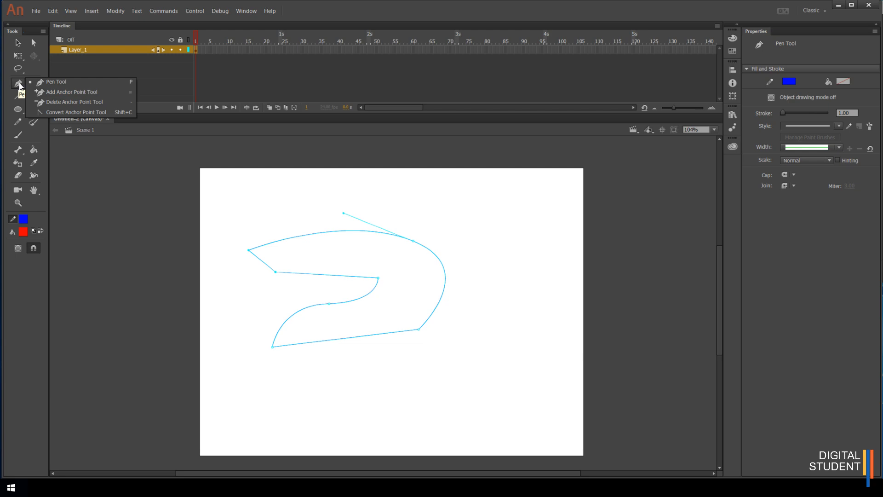
left_click(76, 92)
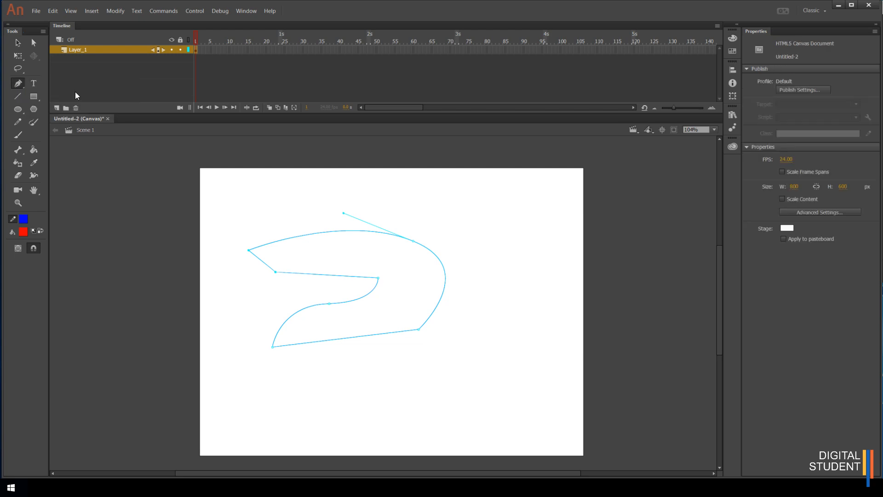
left_click(329, 231)
left_click(331, 276)
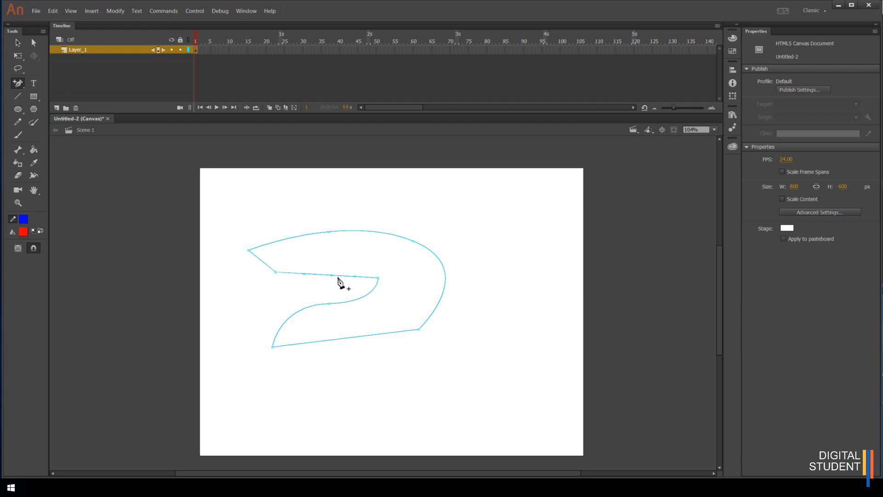
left_click(440, 261)
left_click(390, 334)
Delete two anchor points from the arched upper edge and the extra one from the lower straight edge
left_click(18, 83)
left_click(59, 99)
left_click(329, 232)
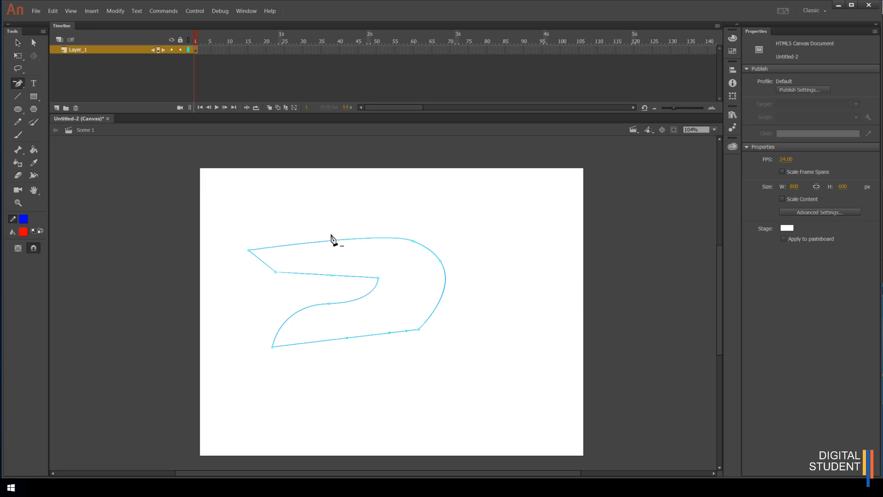
left_click(413, 242)
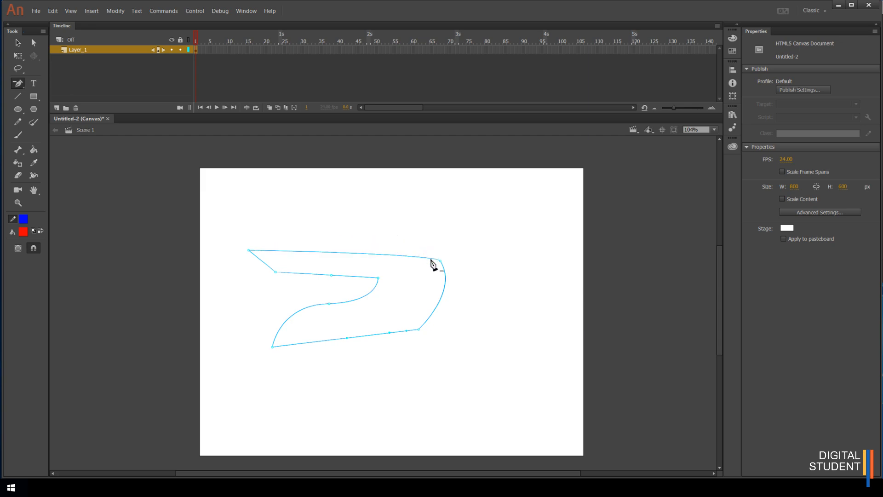
left_click(397, 332)
Convert the shape's upper-left corner to a curve point and reshape its two handles independently with the Convert Anchor Point tool
left_click(18, 85)
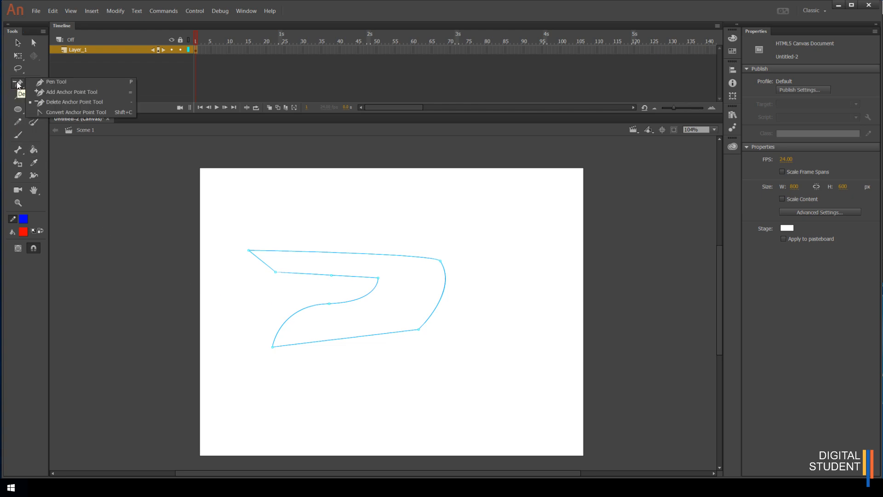
left_click(71, 112)
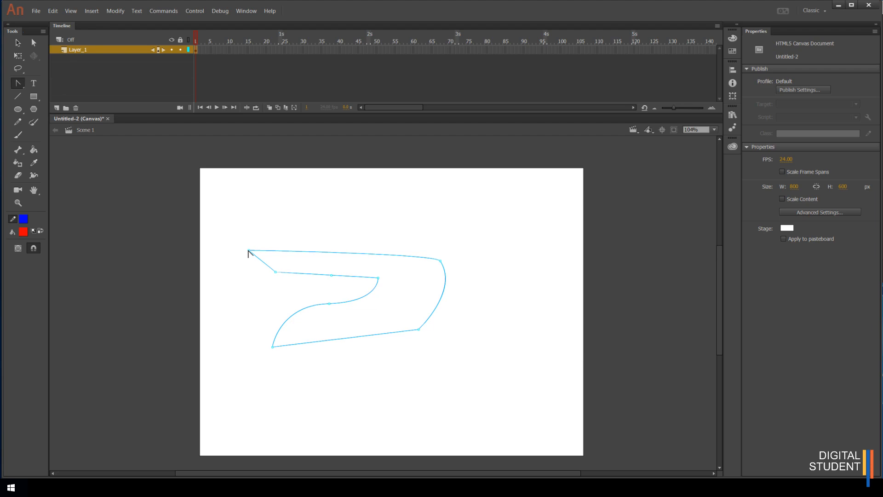
left_click_drag(249, 250, 274, 230)
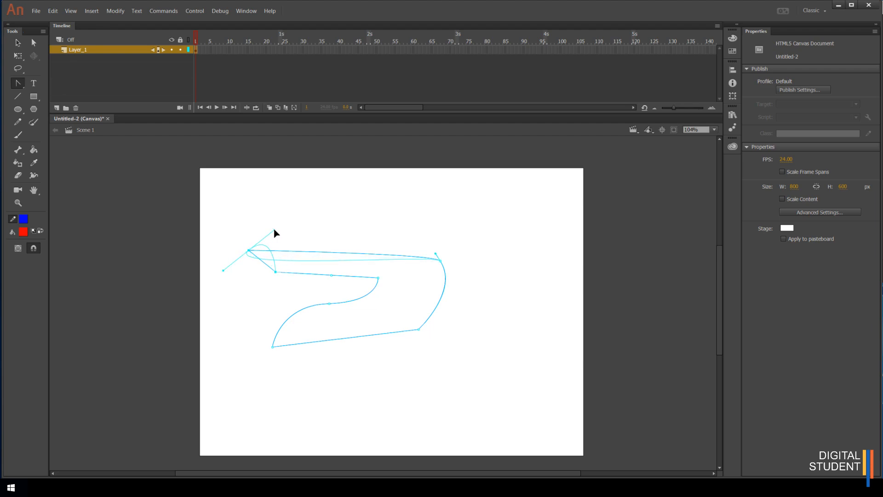
left_click_drag(274, 232, 235, 281)
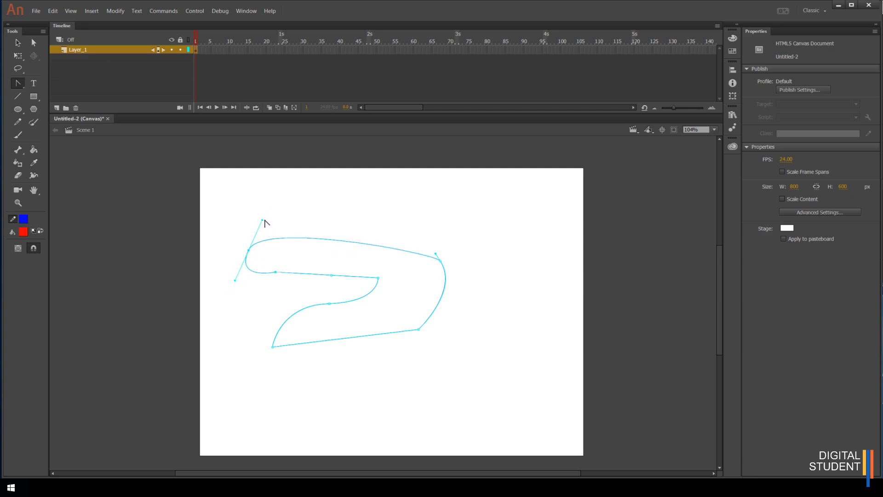
left_click(18, 85)
left_click_drag(262, 221, 296, 251)
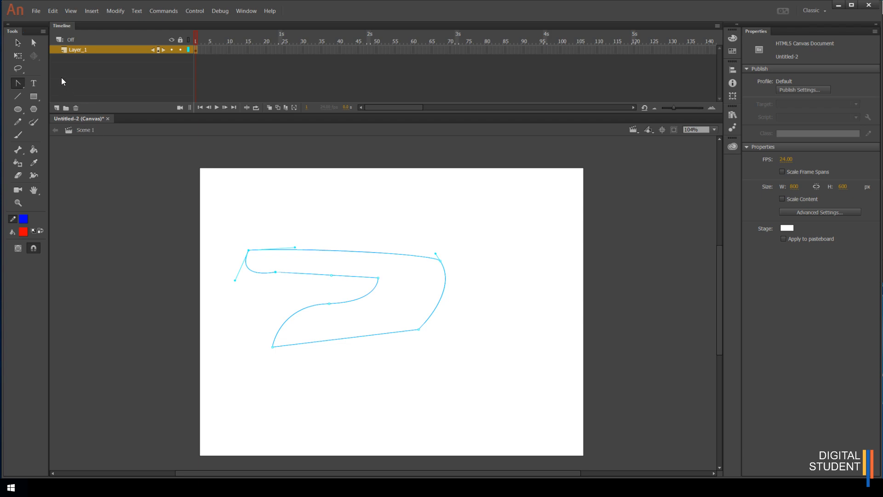
Move the shape's lower-right corner anchor outward and down, and convert it to a smooth curve point
left_click(35, 44)
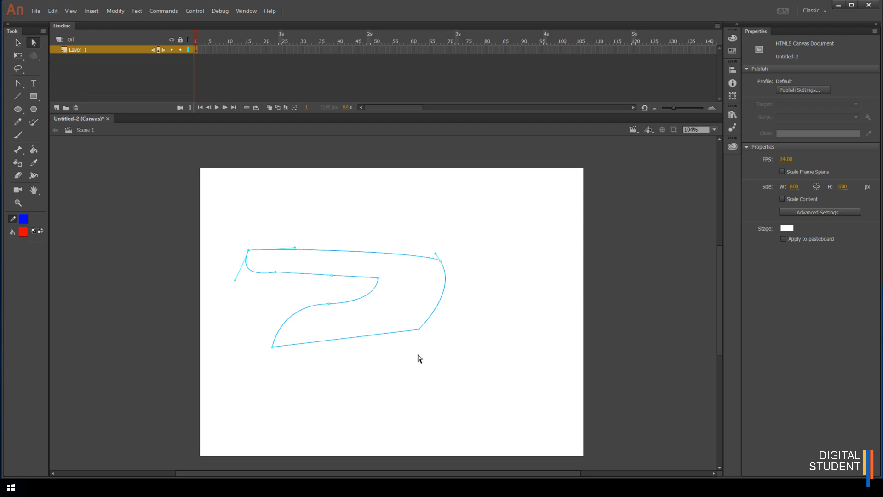
left_click(419, 330)
left_click_drag(419, 330, 436, 352)
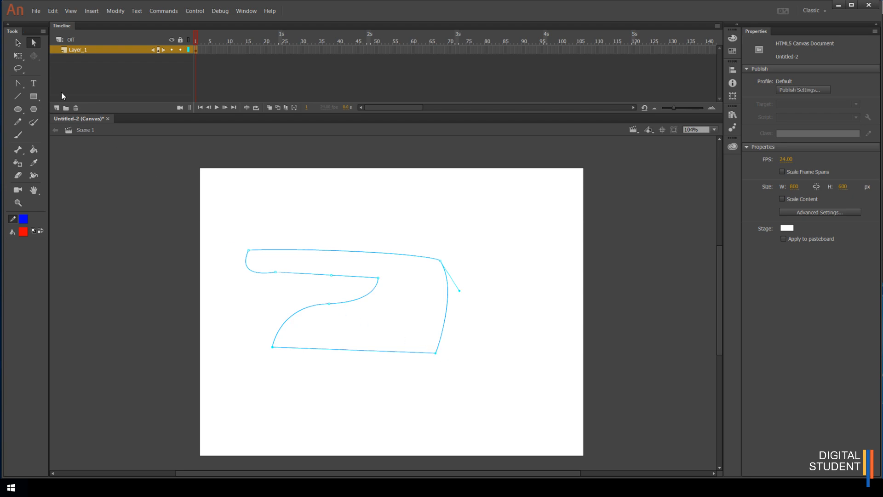
left_click(21, 85)
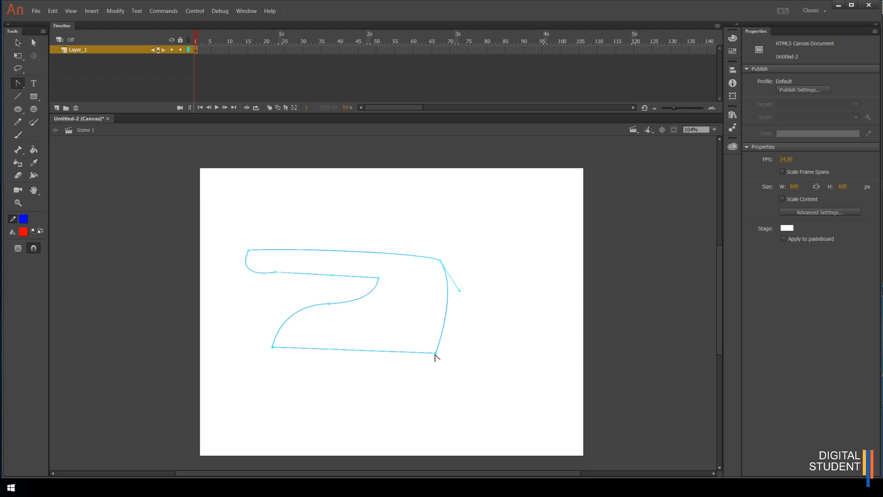
left_click_drag(437, 353, 478, 335)
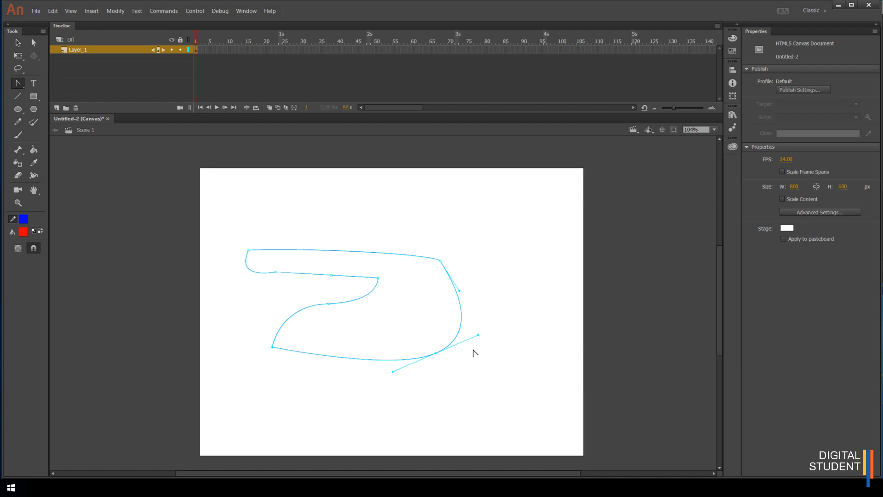
Adjust the lower-right anchor's handles together with Subselection, and bend its upper handle inward independently with the Convert Anchor Point tool
left_click(33, 43)
left_click(436, 407)
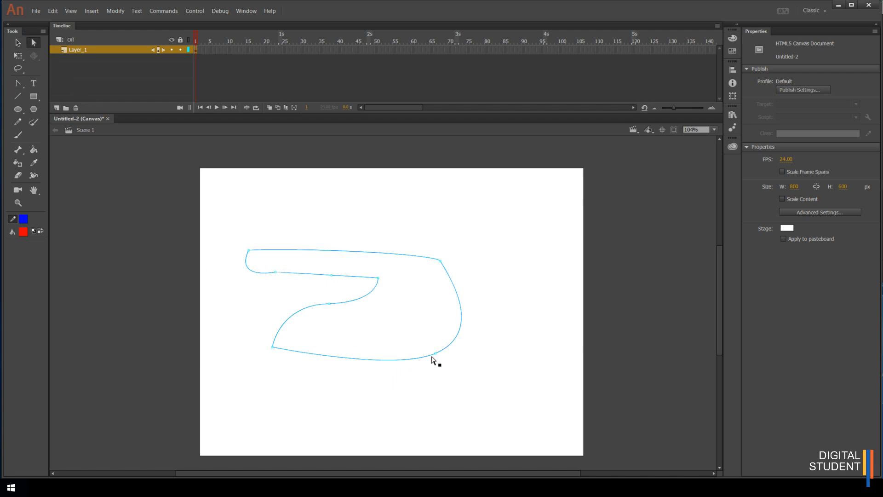
left_click(436, 354)
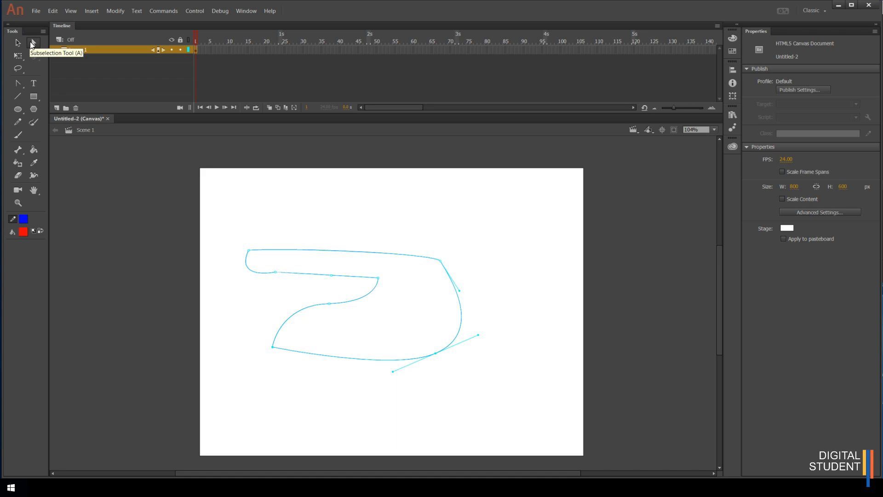
mouse_move(478, 336)
left_mouse_down()
mouse_move(478, 348)
mouse_move(477, 337)
mouse_move(456, 344)
mouse_move(471, 340)
mouse_move(455, 360)
mouse_move(484, 311)
mouse_move(469, 302)
mouse_move(448, 311)
mouse_move(460, 355)
mouse_move(466, 344)
left_mouse_up()
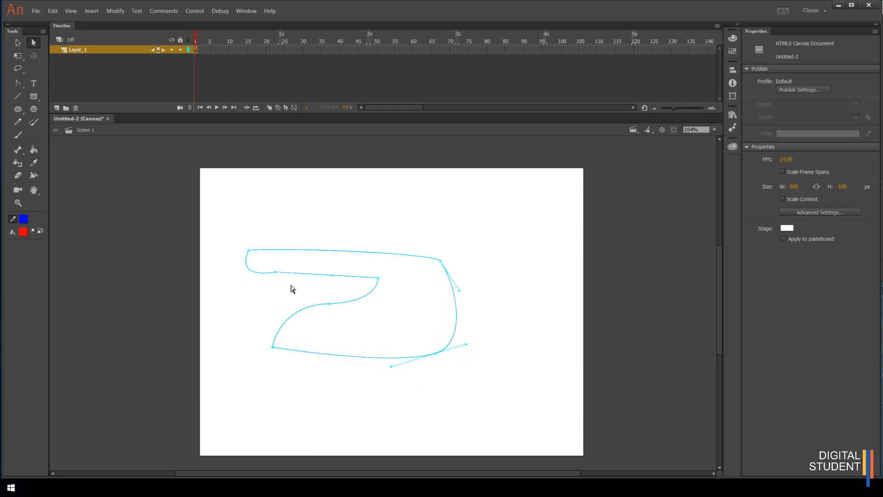
left_click(18, 84)
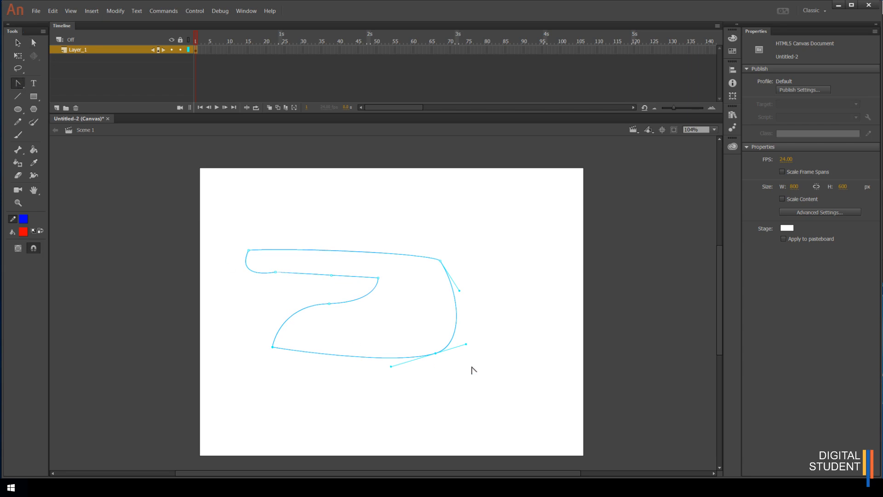
left_click_drag(466, 344, 440, 325)
Select the whole reshaped outline and delete it from the stage
left_click(17, 42)
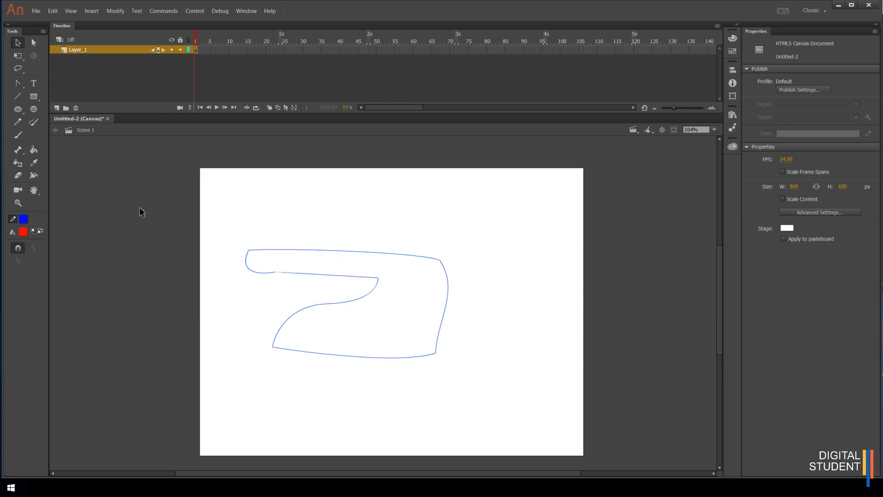
mouse_move(231, 223)
left_mouse_down()
mouse_move(391, 413)
mouse_move(528, 423)
mouse_move(485, 383)
left_mouse_up()
key("Delete")
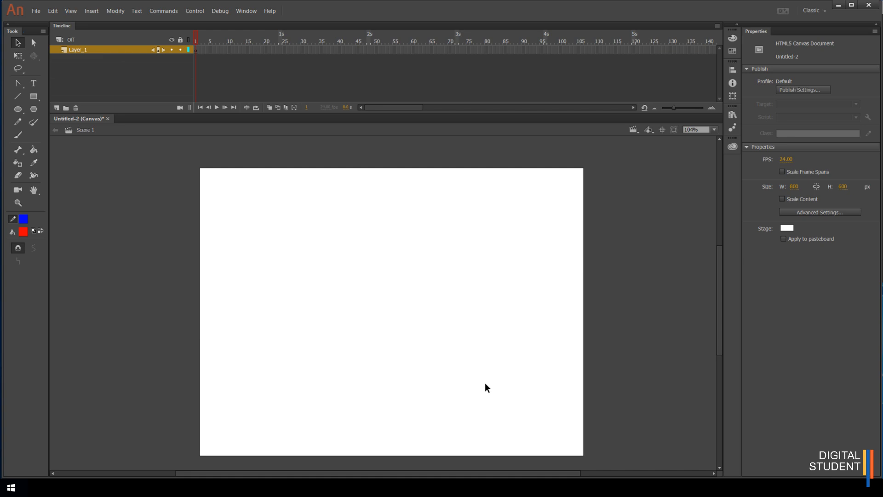
Check the Gengar picture in Windows Photo Viewer and draw its pointed left ear as an open, straight-sided Pen path
left_click(371, 486)
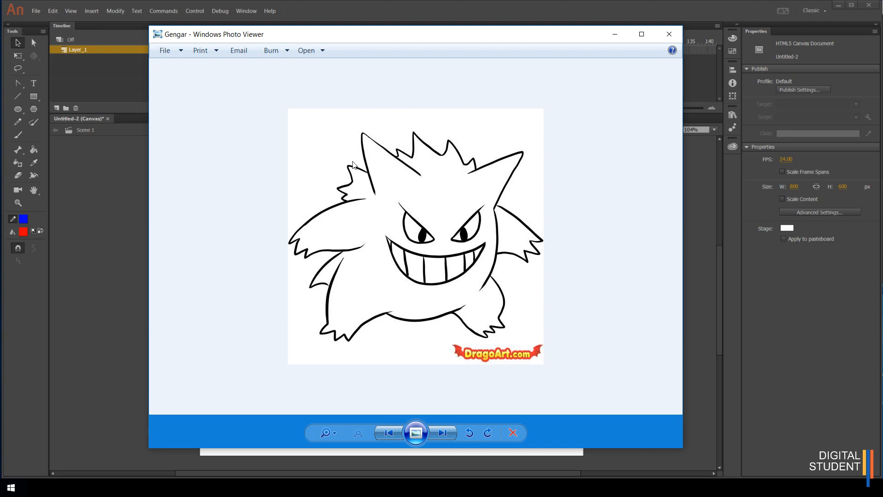
left_click(114, 166)
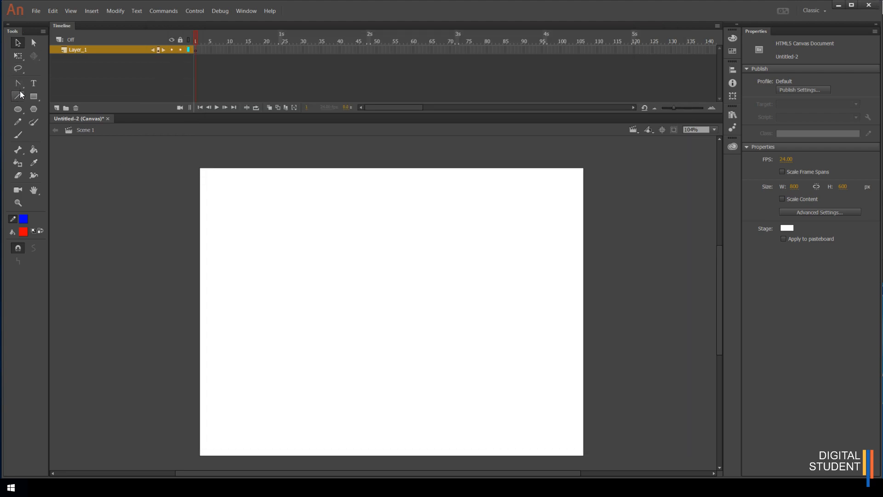
left_click_drag(16, 84, 16, 82)
left_click(71, 83)
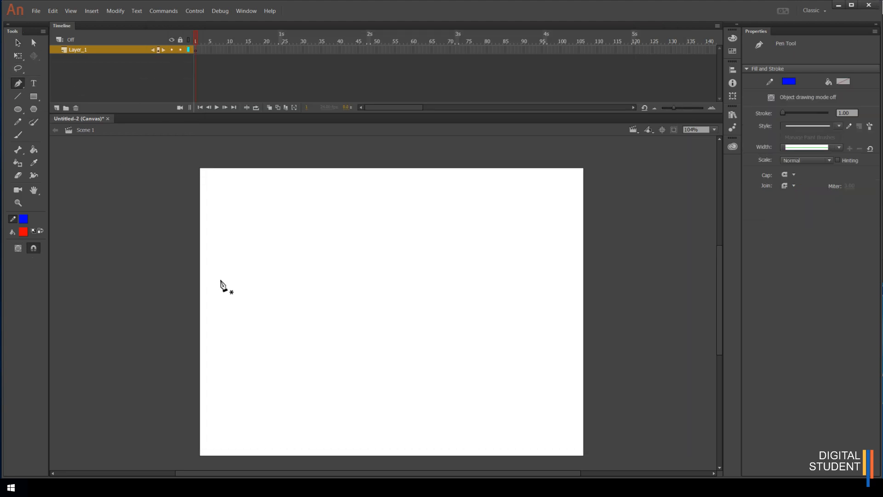
left_click(281, 283)
left_click(254, 204)
left_click(311, 265)
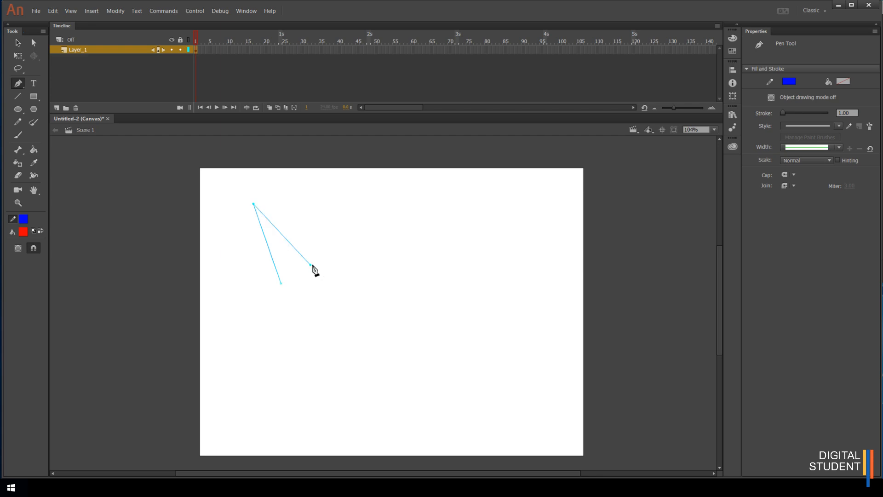
double_click(311, 265)
left_click(311, 266)
key("Escape")
left_click(316, 258)
left_click_drag(393, 256, 440, 279)
left_click(439, 276)
key("ctrl+z")
key("ctrl+z")
Draw an open, shallow Pen arc just right of the ear's inner end, and recheck the Gengar picture in Windows Photo Viewer
left_click(316, 257)
left_click_drag(393, 256, 435, 273)
key("Escape")
left_click(334, 487)
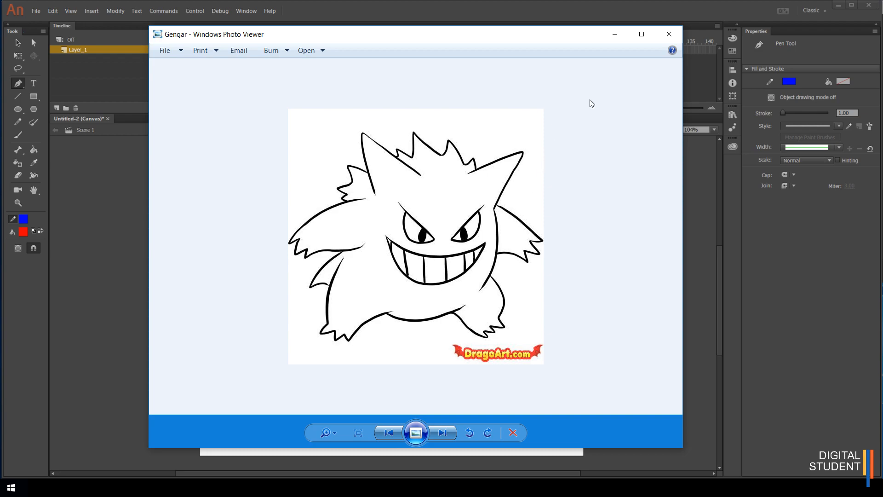
left_click(664, 37)
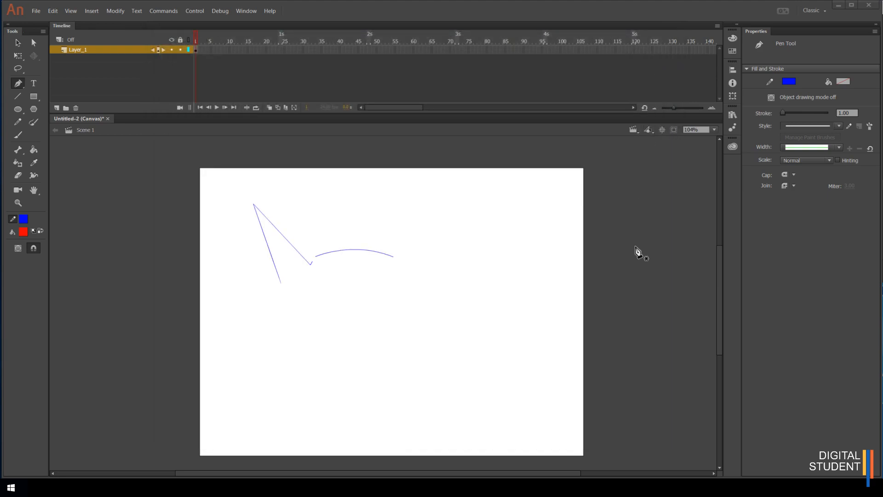